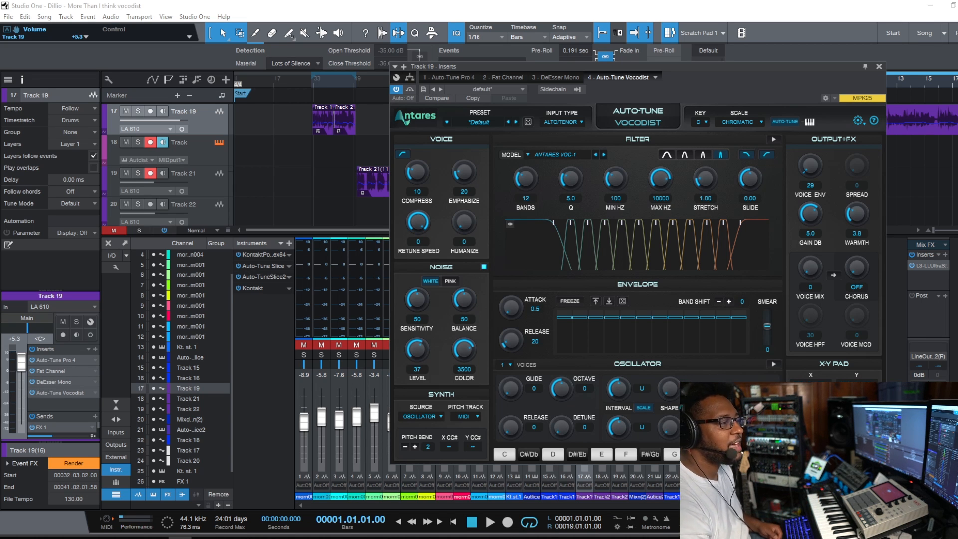
Step: Increase the Vocodist filter to 24 bands
drag(725, 68, 436, 77)
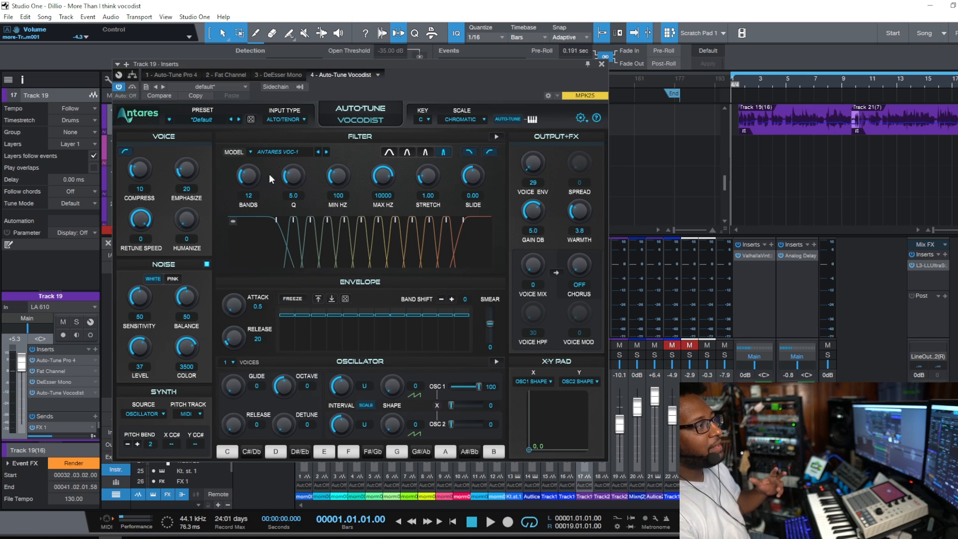
drag(253, 174, 262, 67)
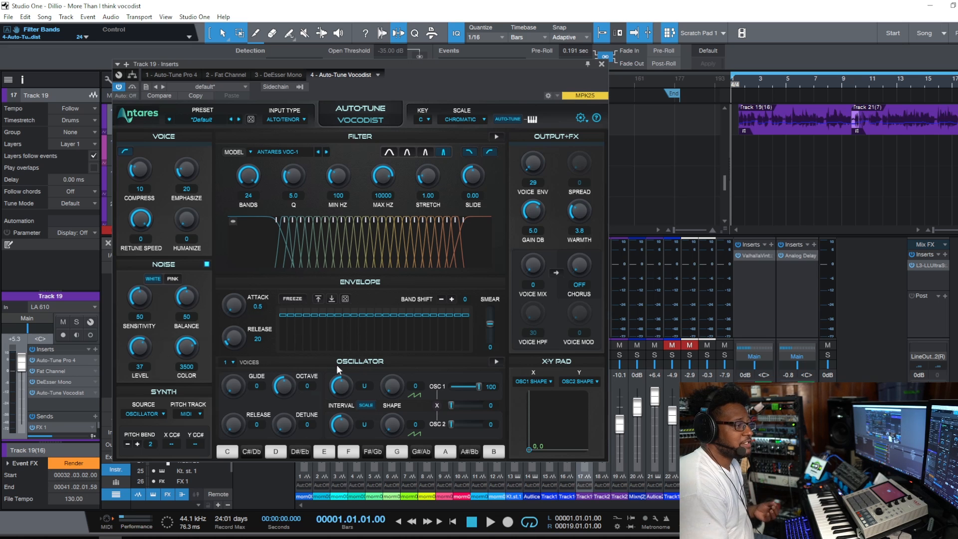
drag(391, 396, 360, 429)
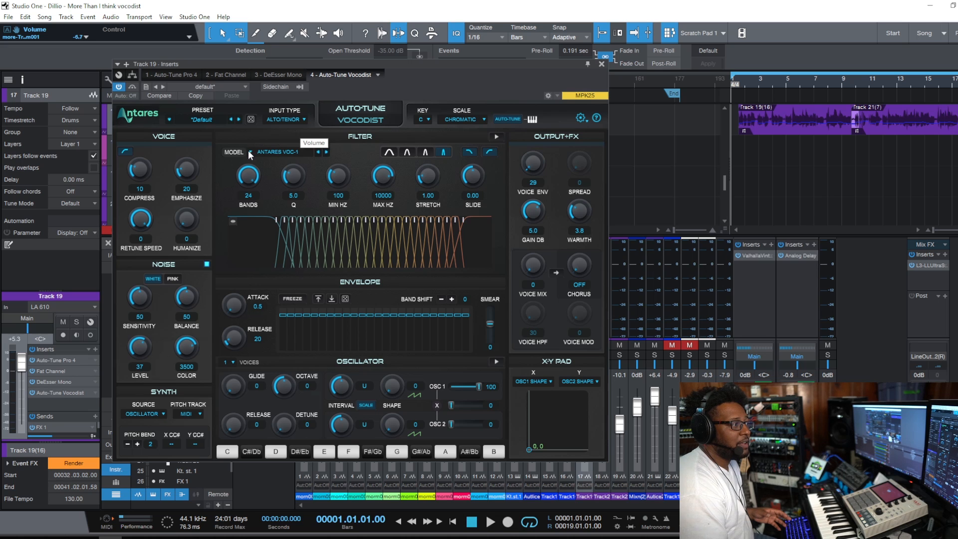
Step: Try the VODER and MF 12 filter models and switch back to ANTARES VOC-1
click(263, 151)
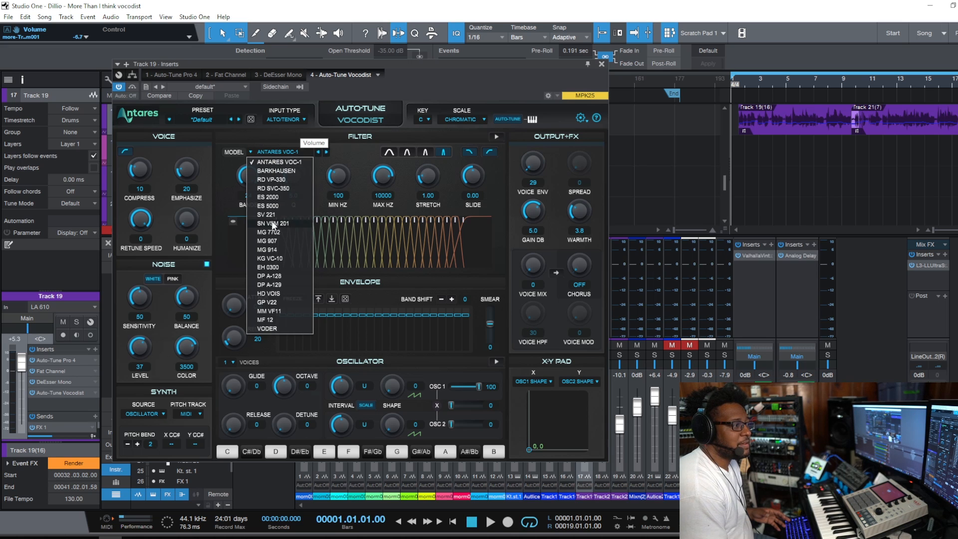
click(277, 327)
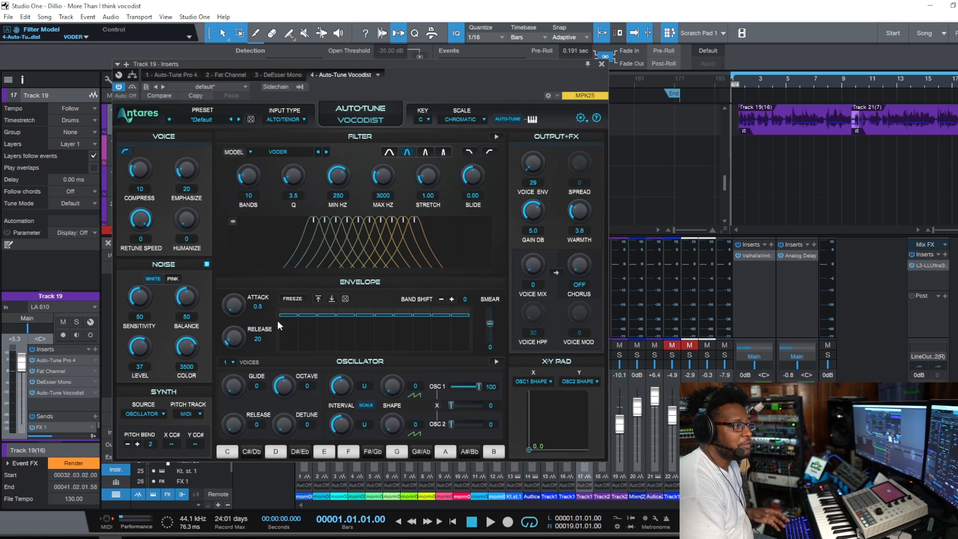
click(269, 157)
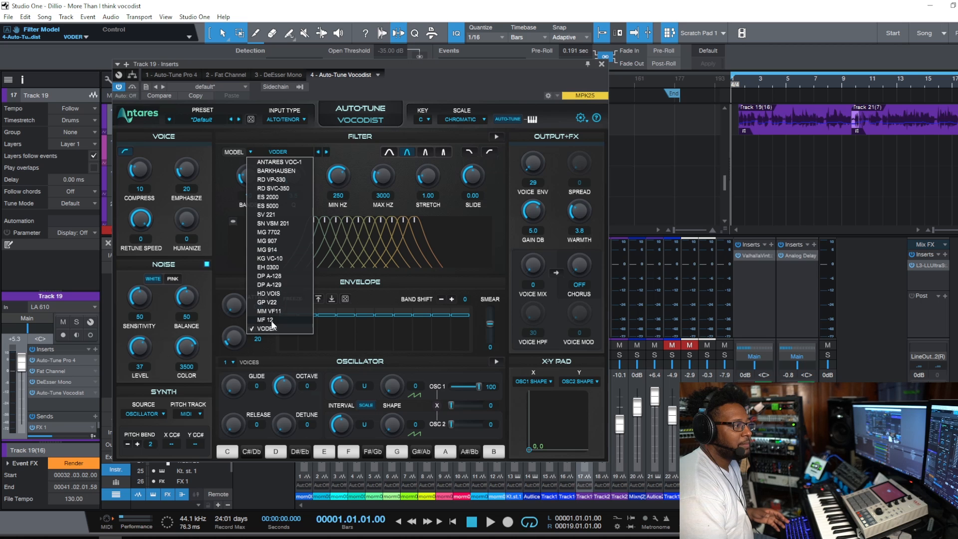
click(273, 323)
click(280, 152)
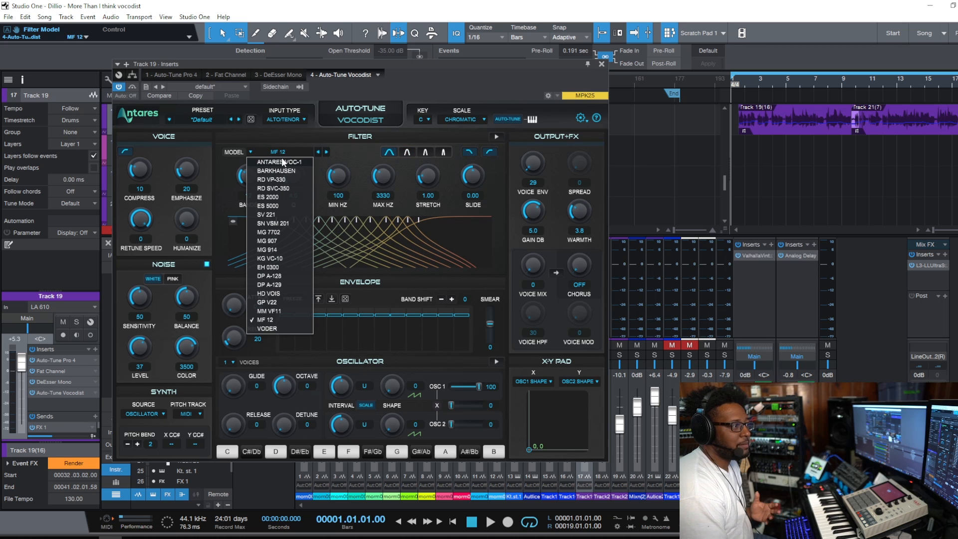
click(283, 160)
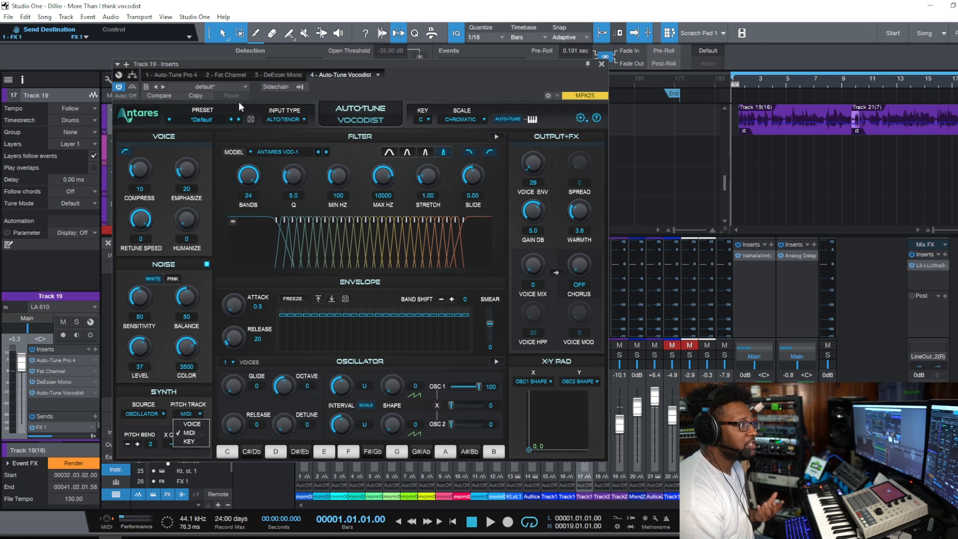
Step: Reposition the plugin window and lower the gain of the fifth envelope band to -3 dB
drag(258, 64, 373, 187)
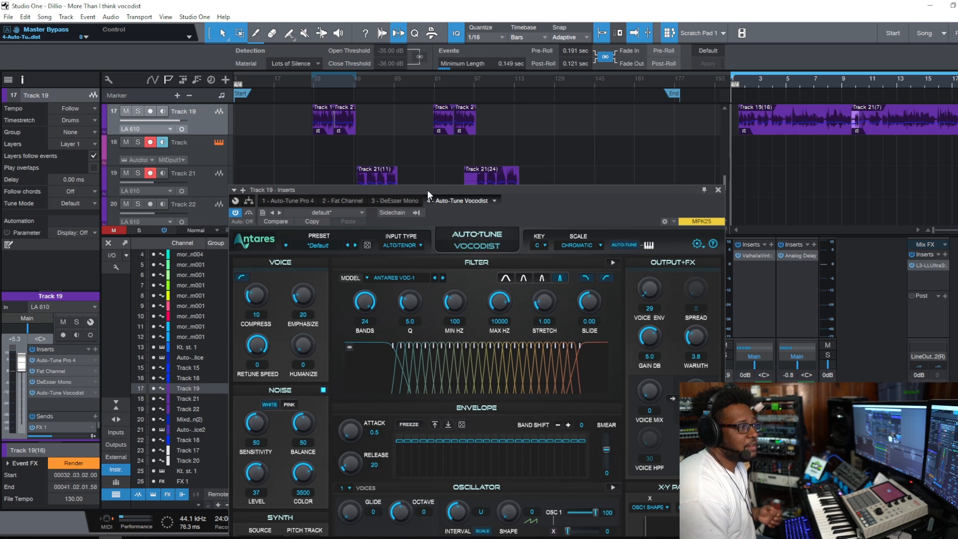
drag(427, 190, 353, 82)
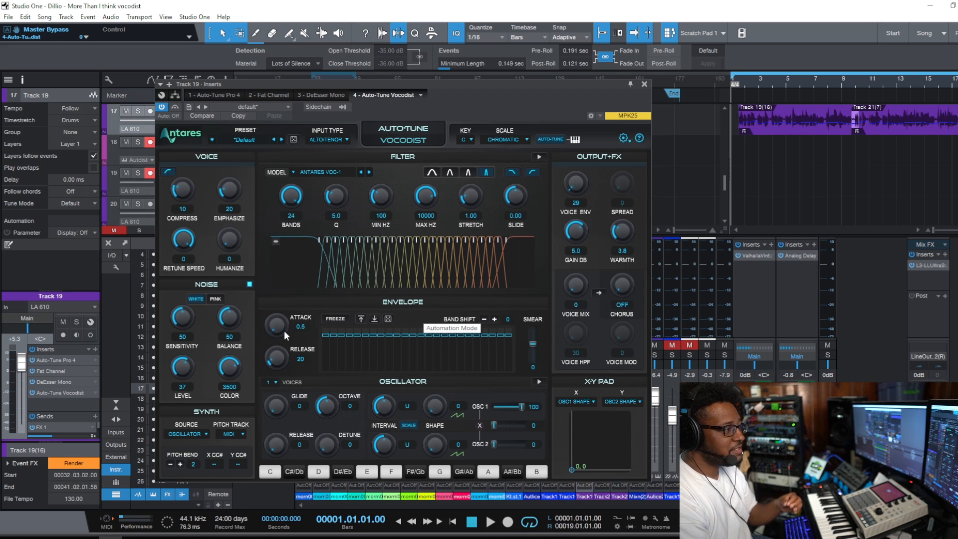
mouse_move(343, 334)
mouse_down()
mouse_move(346, 355)
mouse_move(345, 345)
mouse_move(358, 351)
mouse_move(358, 335)
mouse_move(332, 331)
mouse_move(356, 333)
mouse_move(355, 348)
mouse_up()
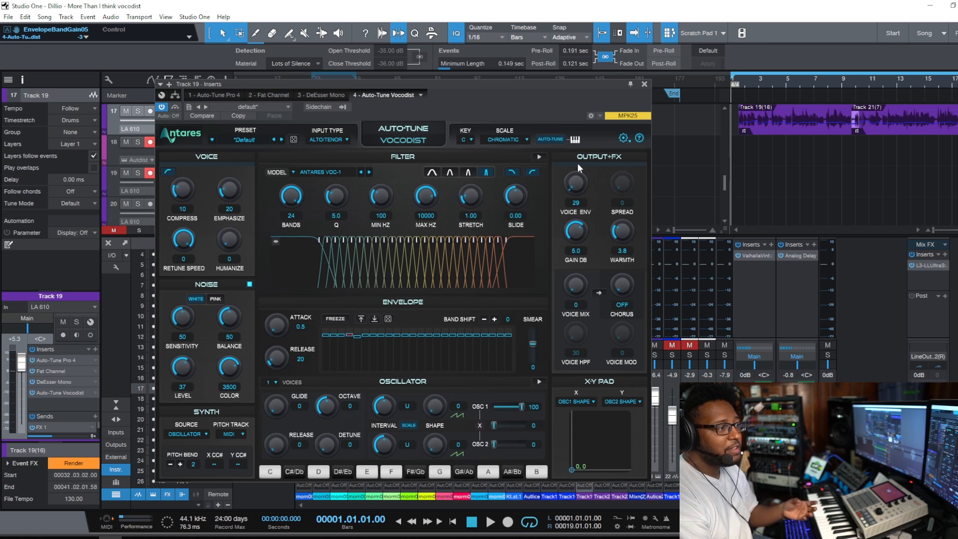
Step: Audition the track with Voice Mix at 100 and return Voice Mix to 0
drag(584, 282, 579, 231)
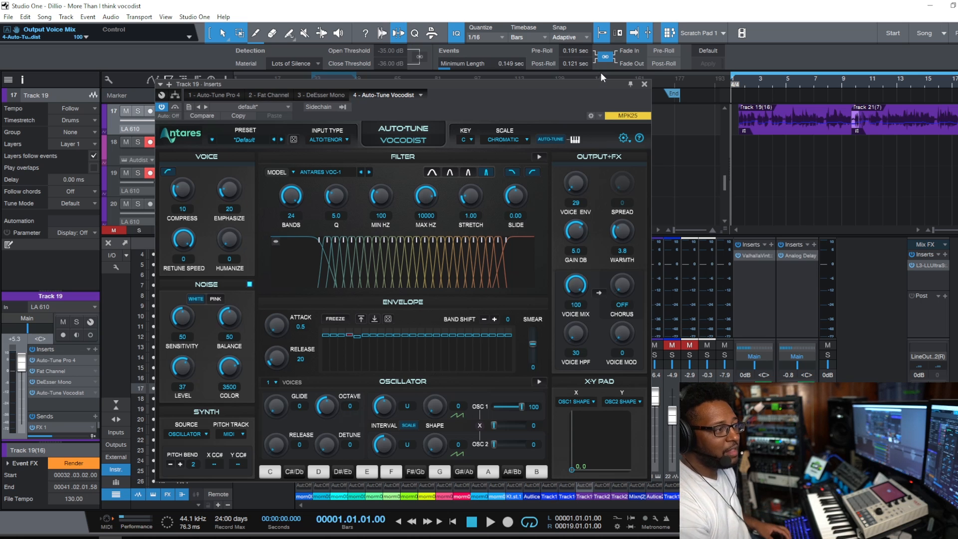
key(space)
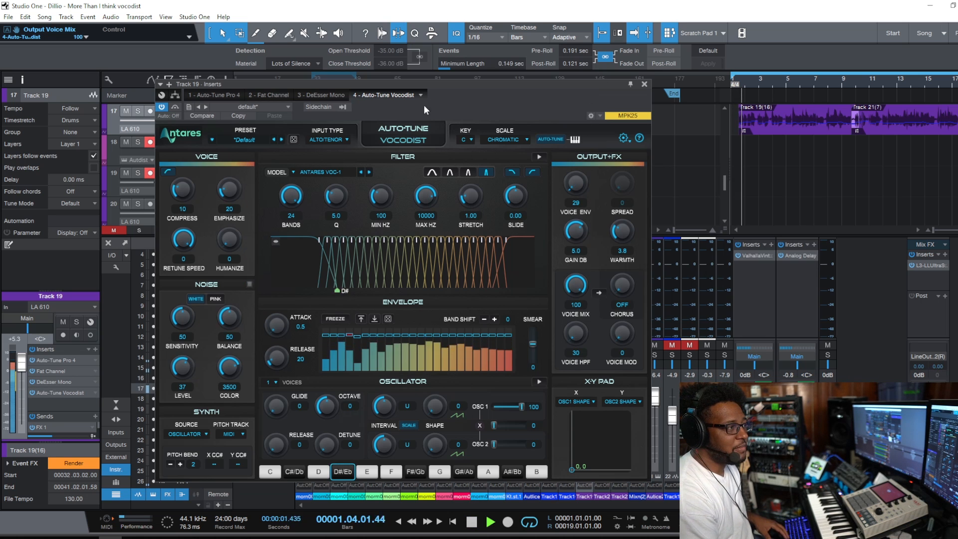
drag(417, 83, 500, 69)
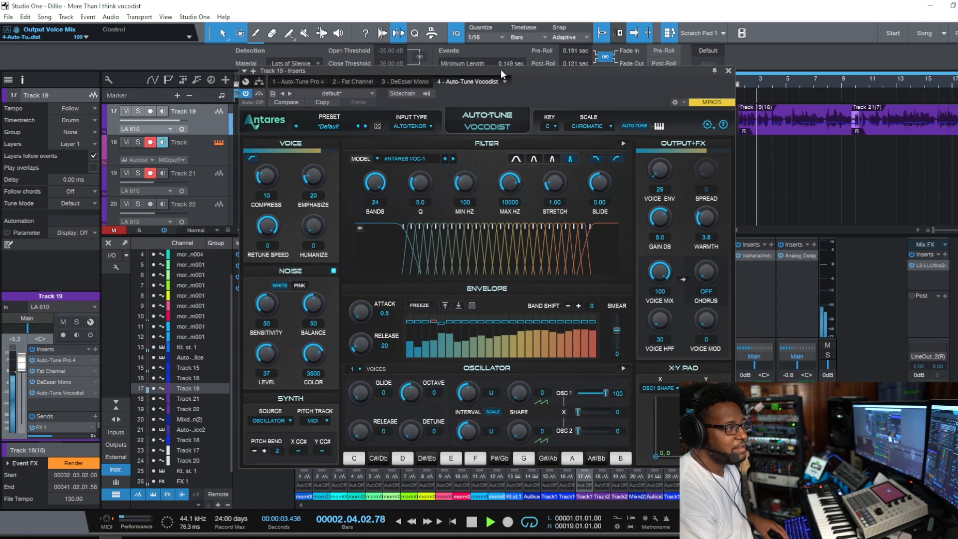
key(space)
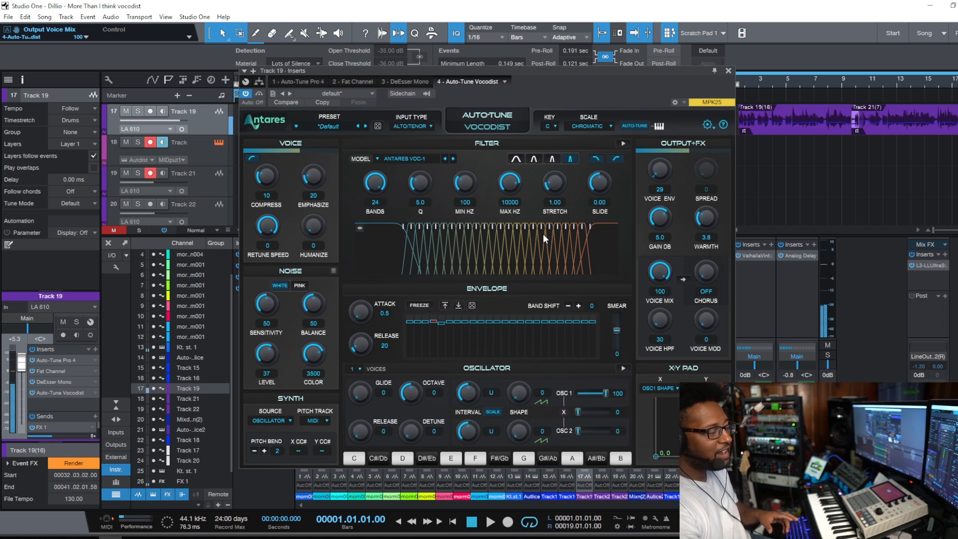
drag(660, 272, 651, 412)
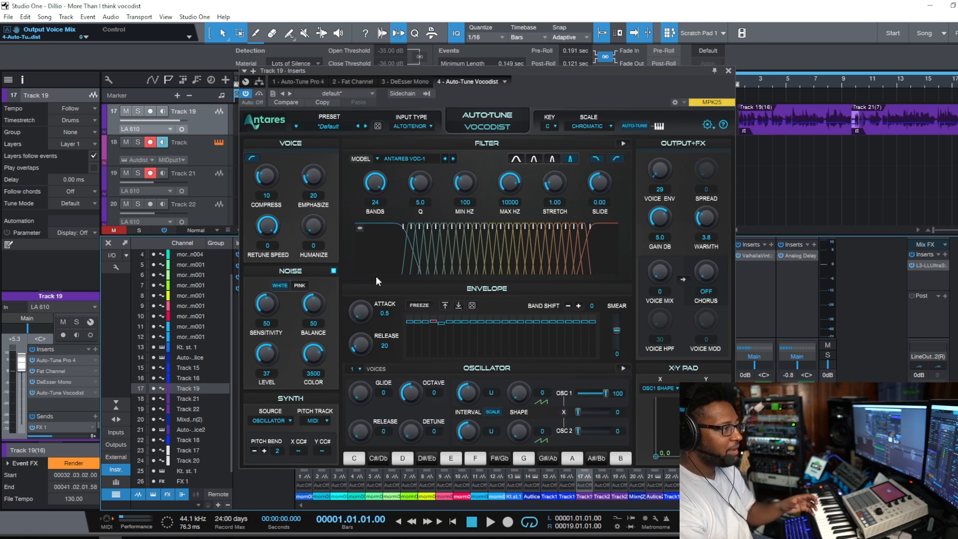
Step: Play the track, try chorus mode I on the vocoded vocal, and switch the chorus off again
click(490, 521)
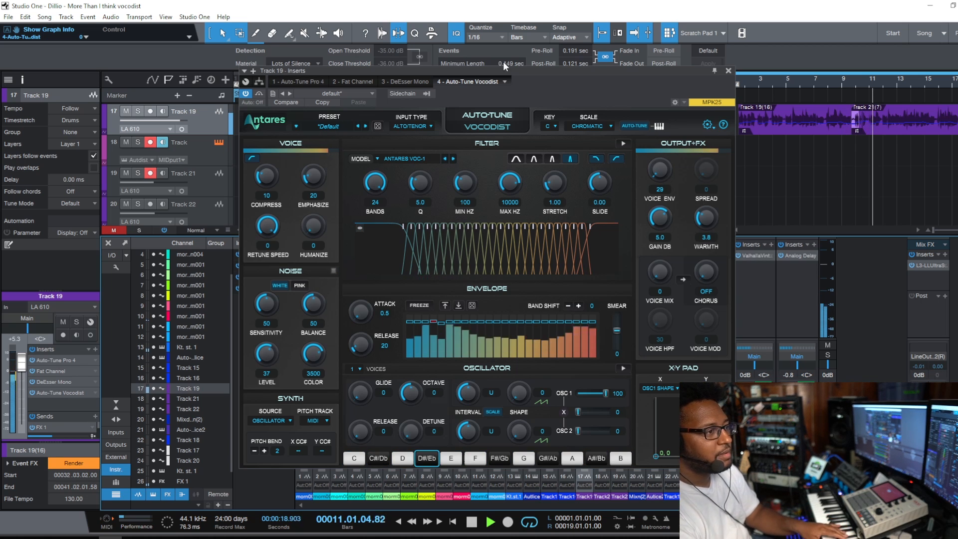
drag(711, 262, 717, 208)
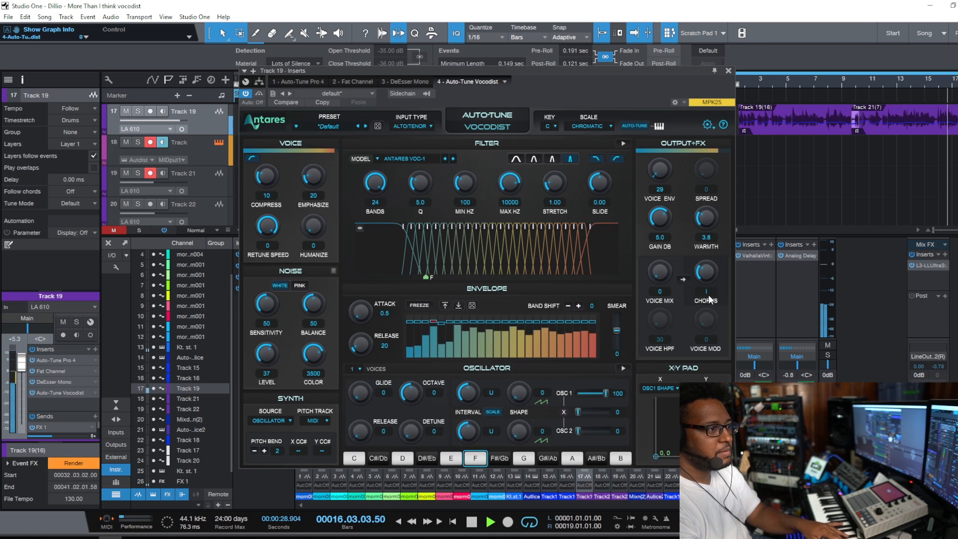
drag(709, 277, 703, 349)
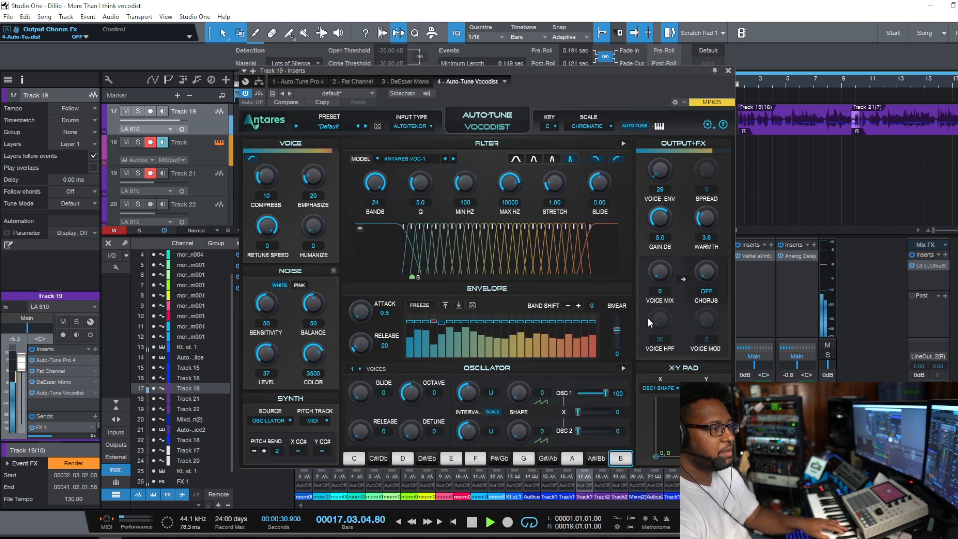
key(space)
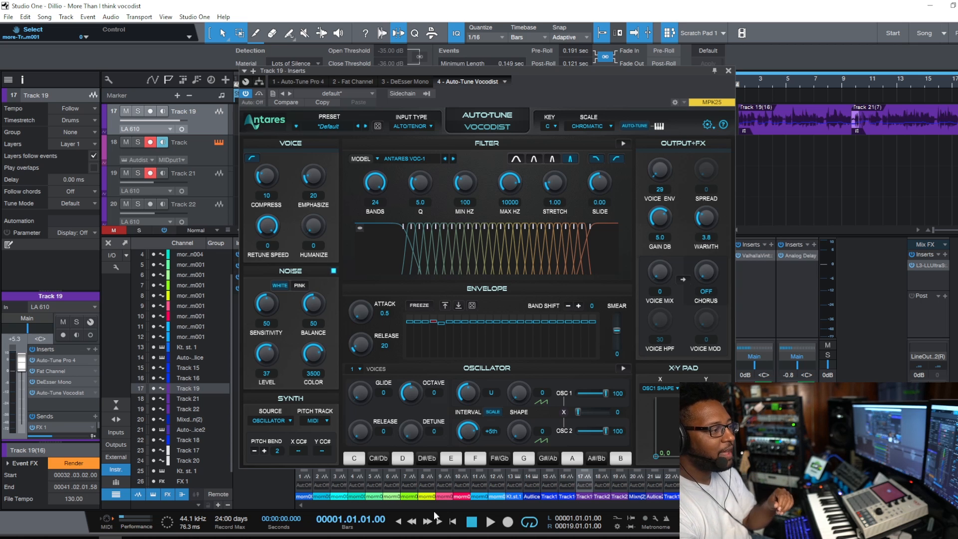
Step: Audition the track, setting oscillator 2's interval to 8vb and the chorus to mode I
click(487, 522)
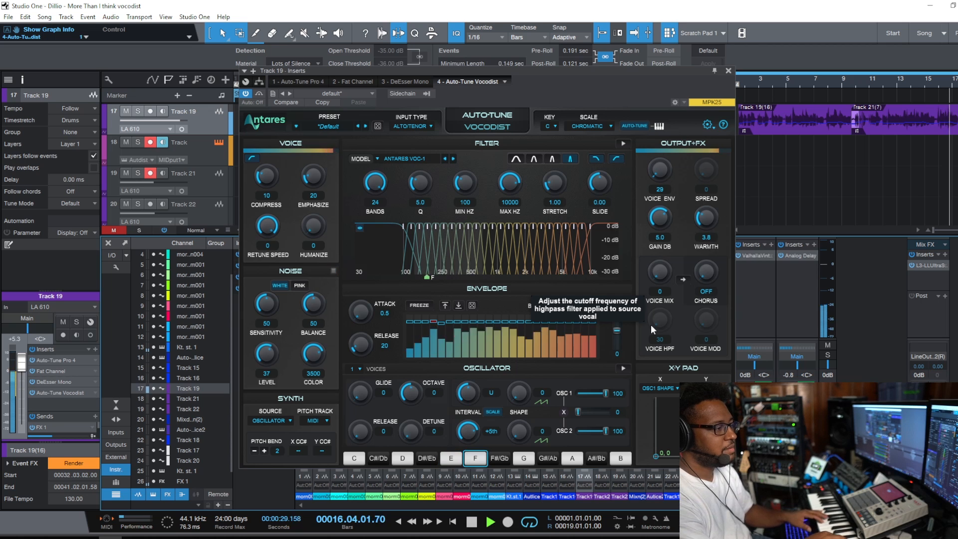
key(space)
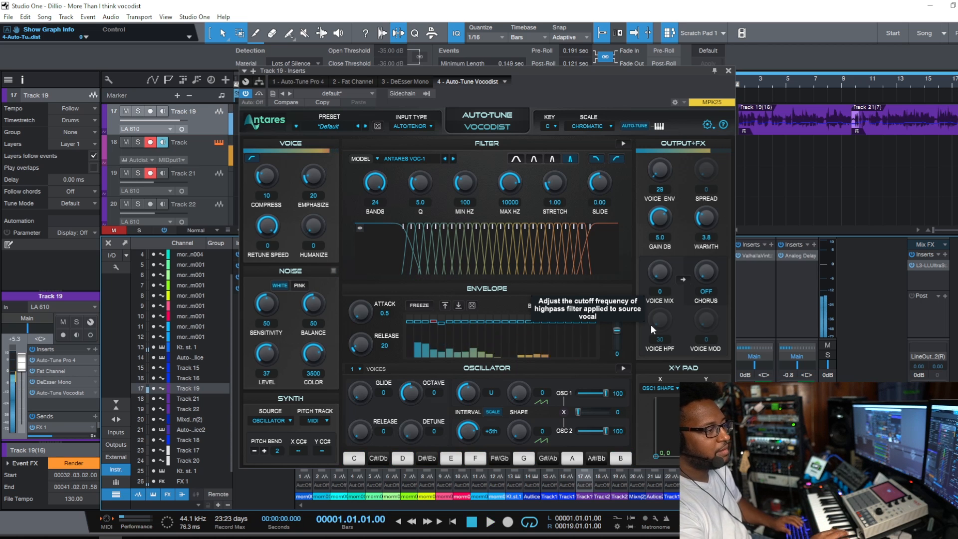
scroll(468, 434, down, 1)
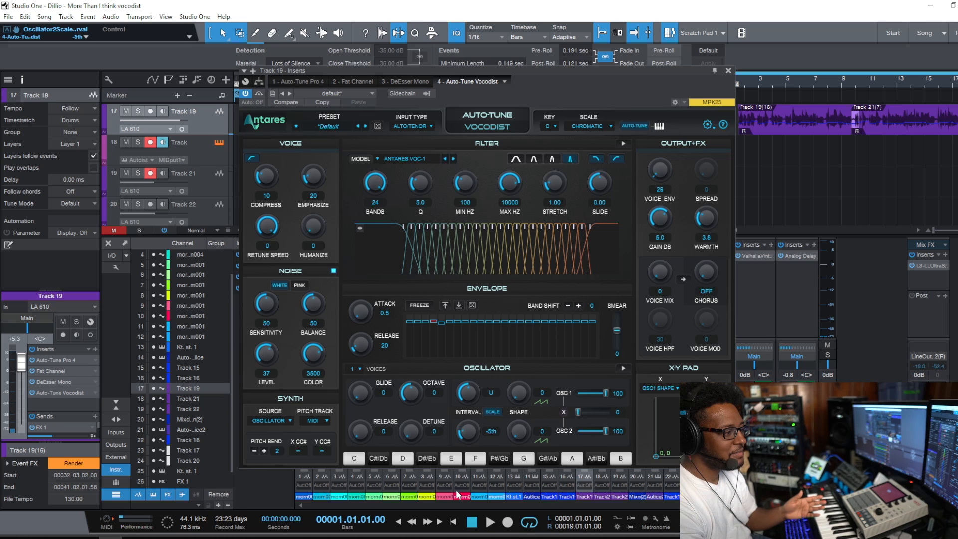
drag(454, 502, 454, 514)
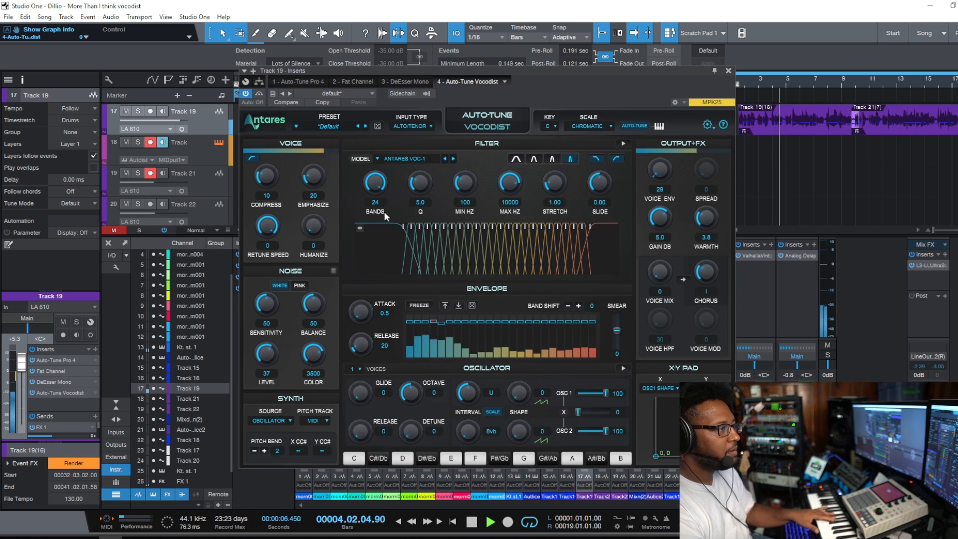
Step: Set the filter to 12 bands, output gain to 12.0 dB and warmth to 6.5 during playback
drag(373, 202, 368, 268)
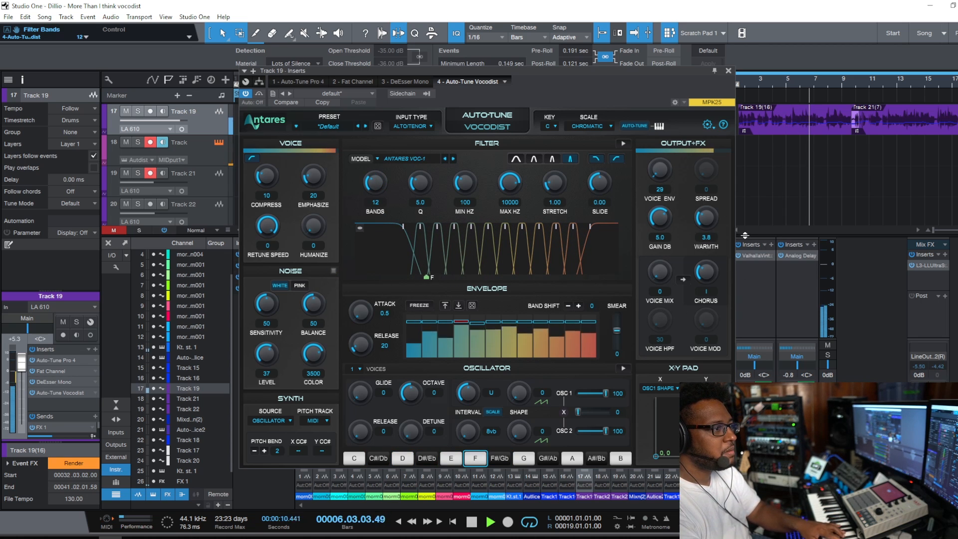
drag(664, 222, 660, 190)
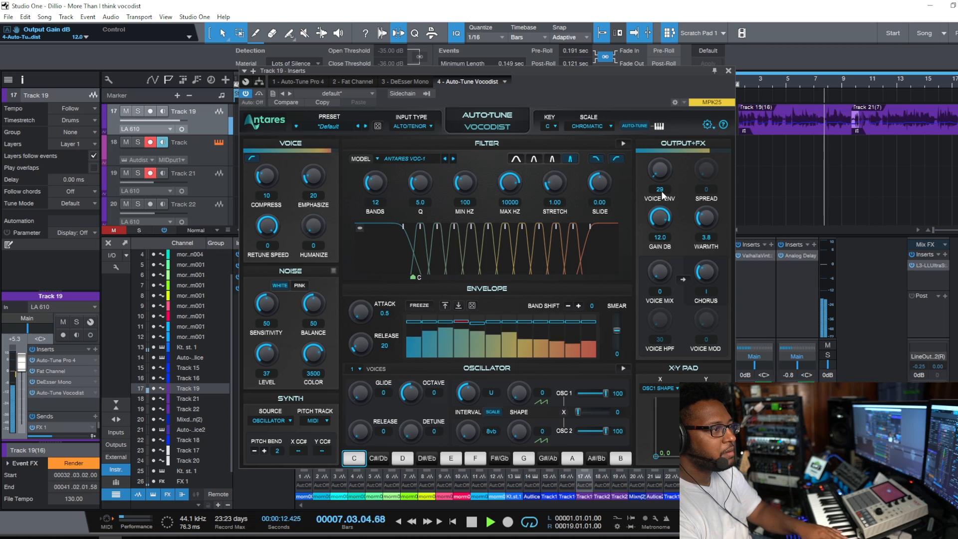
drag(705, 218, 707, 188)
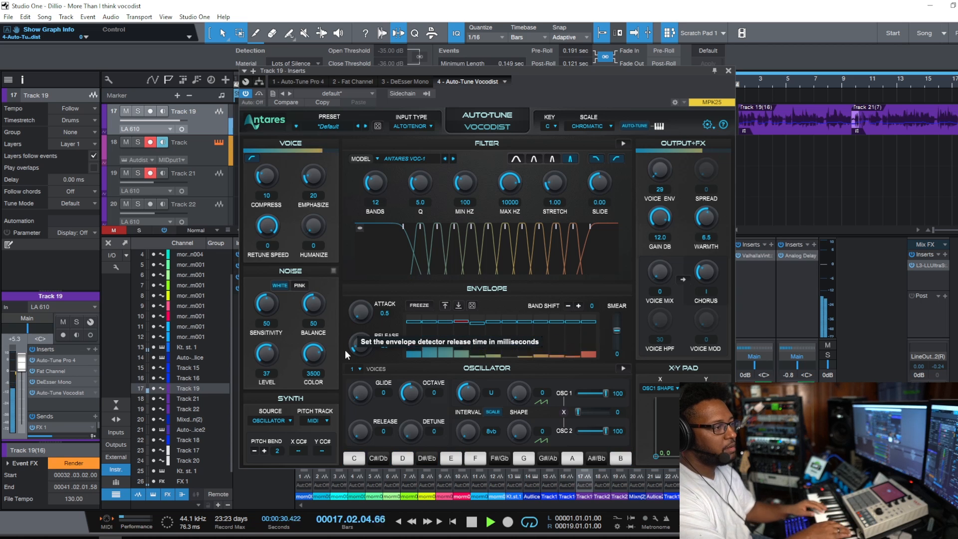
key(space)
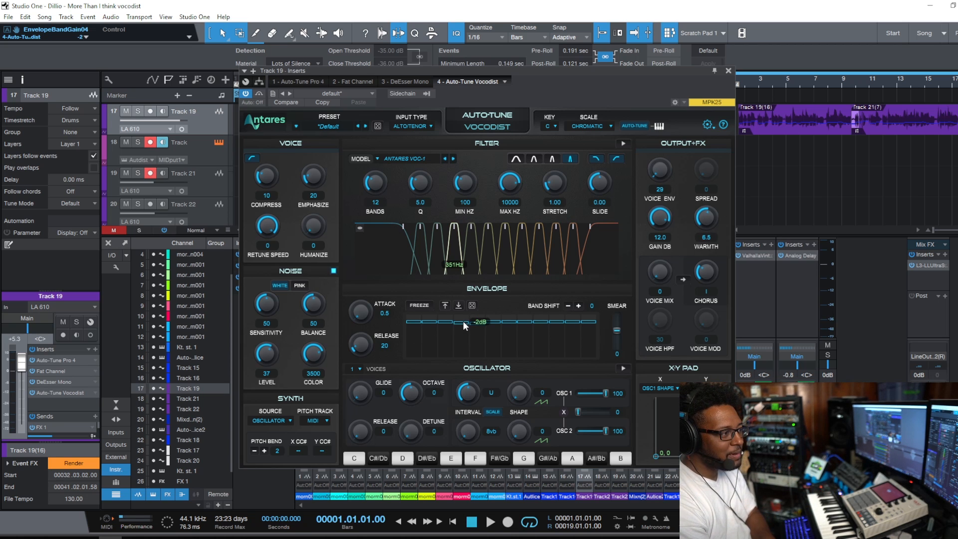
Step: Set the filter to 24 bands, oscillator 2 mix to 0 and the voices to 8, and start playback
drag(374, 184, 384, 100)
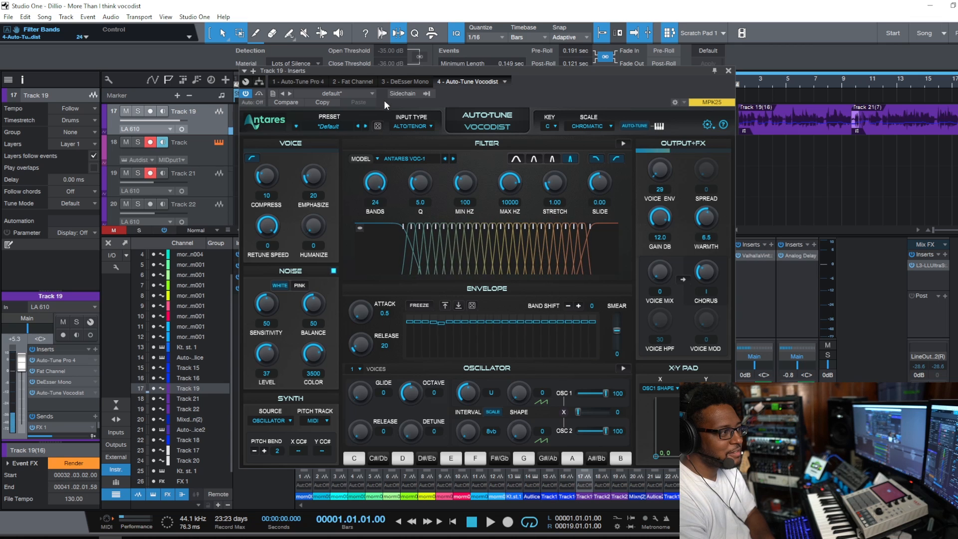
drag(607, 430, 570, 435)
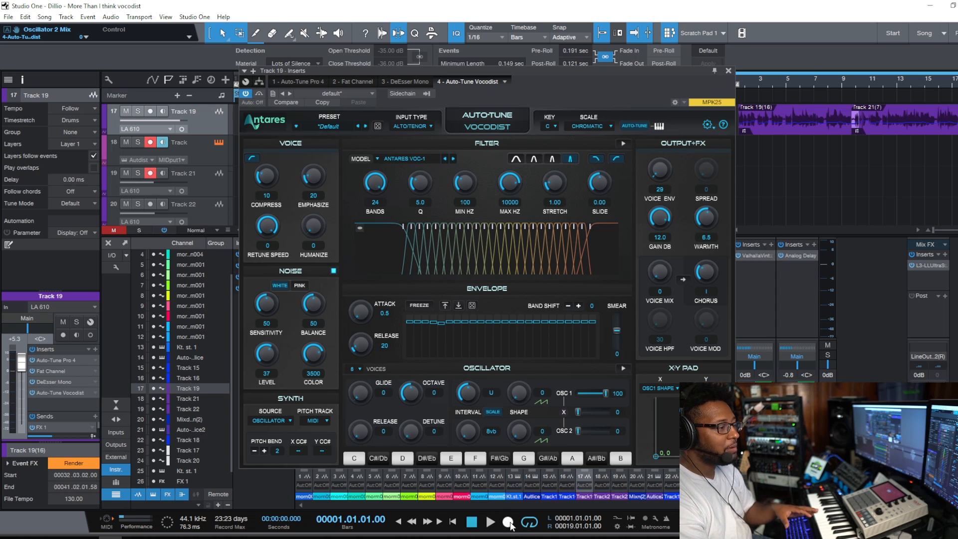
click(490, 522)
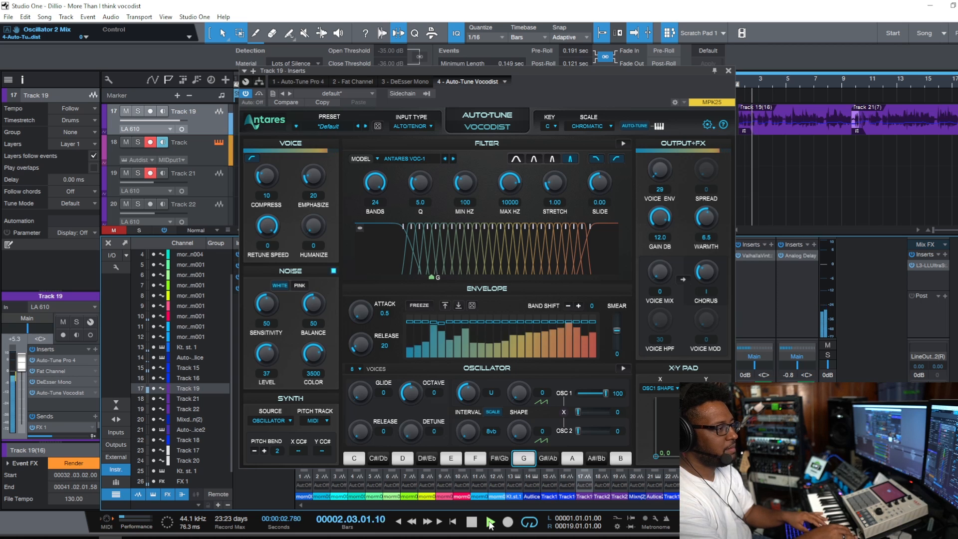
Step: Lower the output gain to 3.0 dB, set oscillator glide to 14 and detune to 8, and audition the track
drag(665, 218, 652, 250)
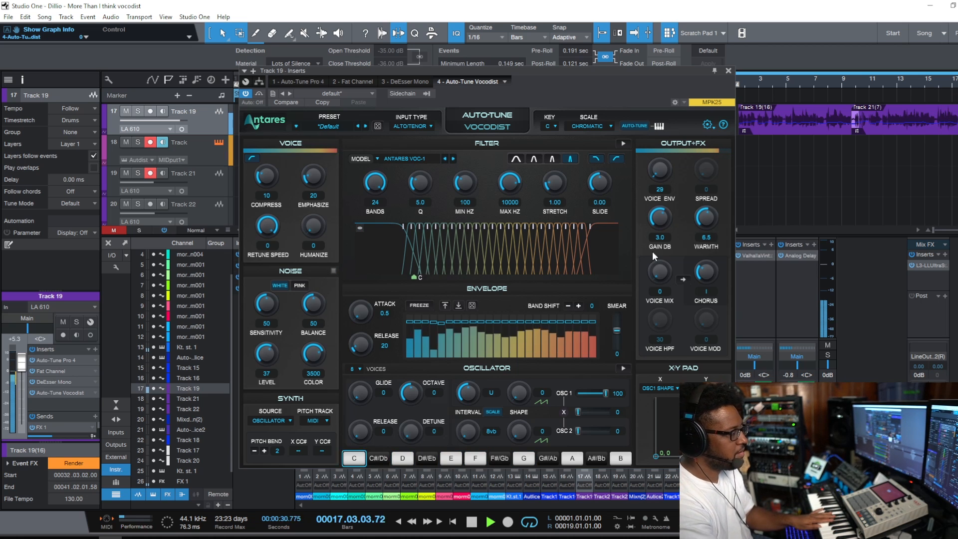
key(space)
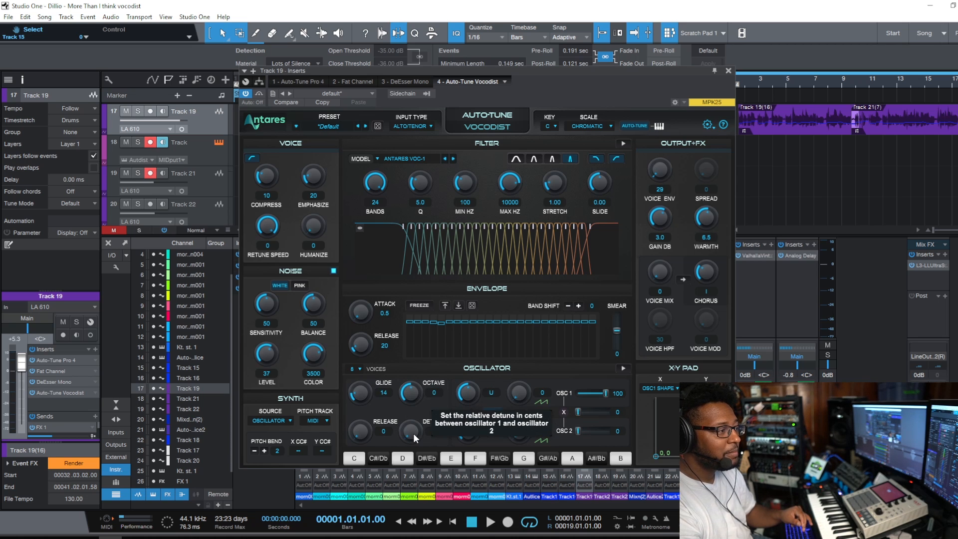
drag(413, 433, 411, 429)
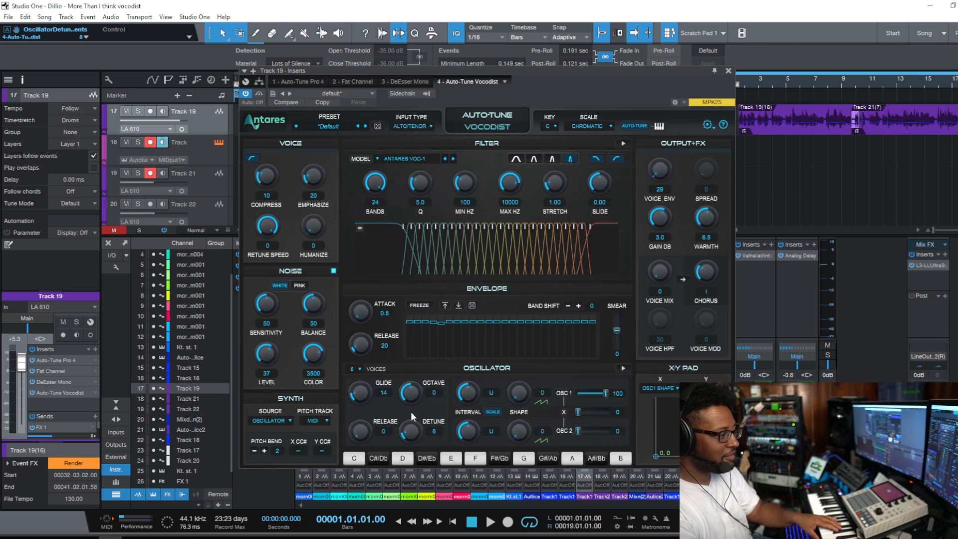
key(space)
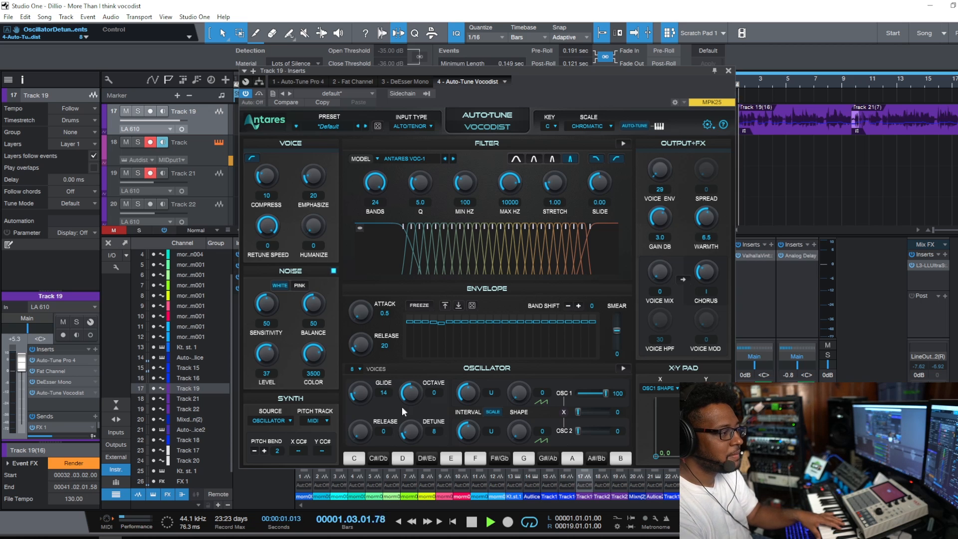
Step: Set oscillator detune to 16, turn the chorus off and lower the output gain to -4.5 dB during playback
drag(415, 432, 415, 384)
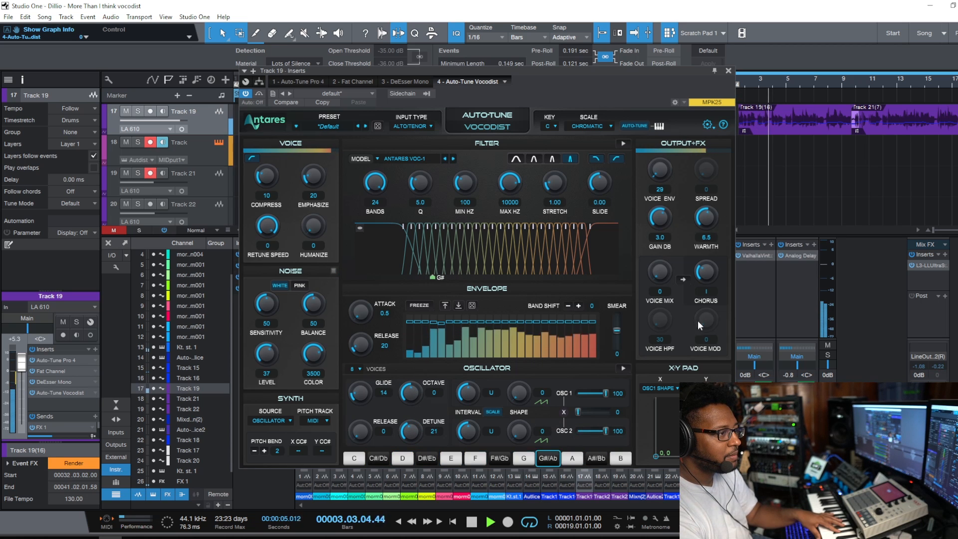
drag(704, 274, 699, 300)
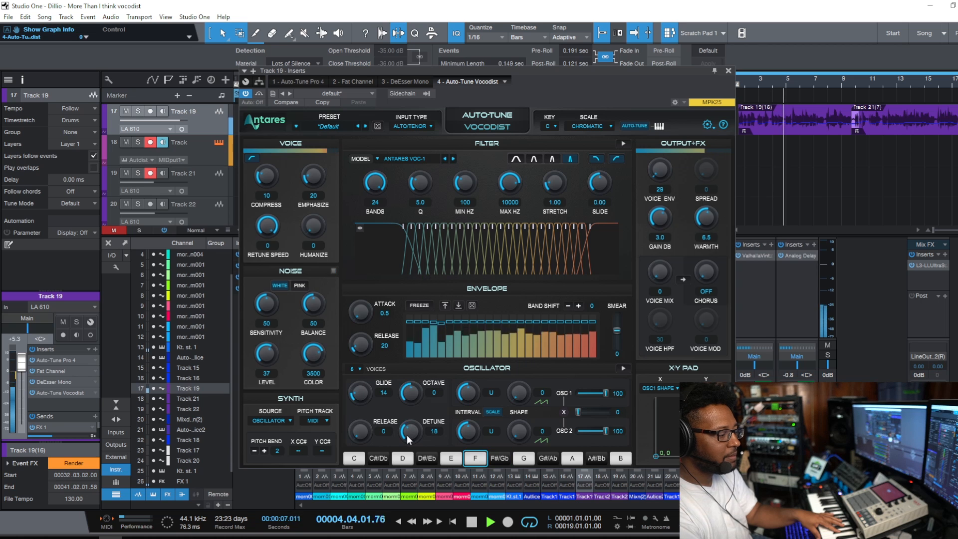
drag(408, 434, 407, 436)
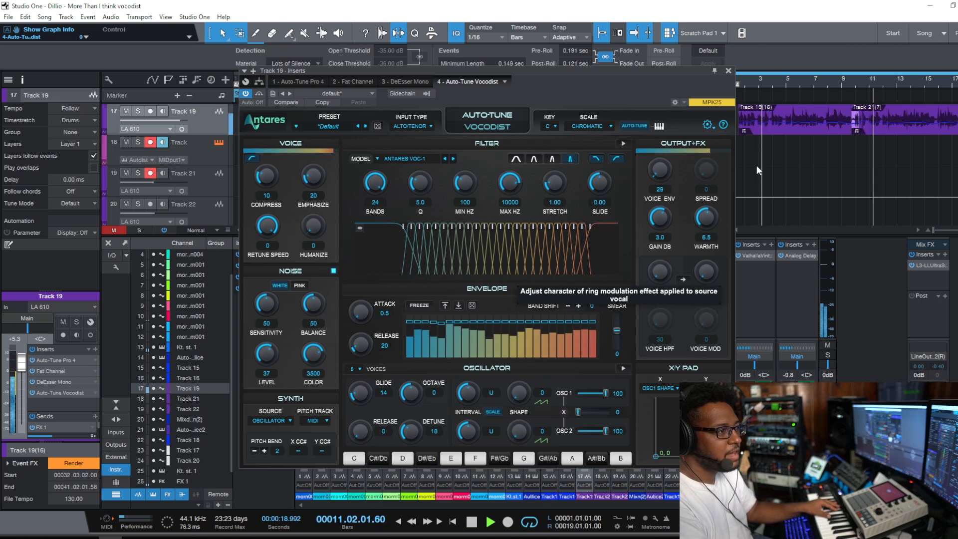
drag(661, 220, 657, 237)
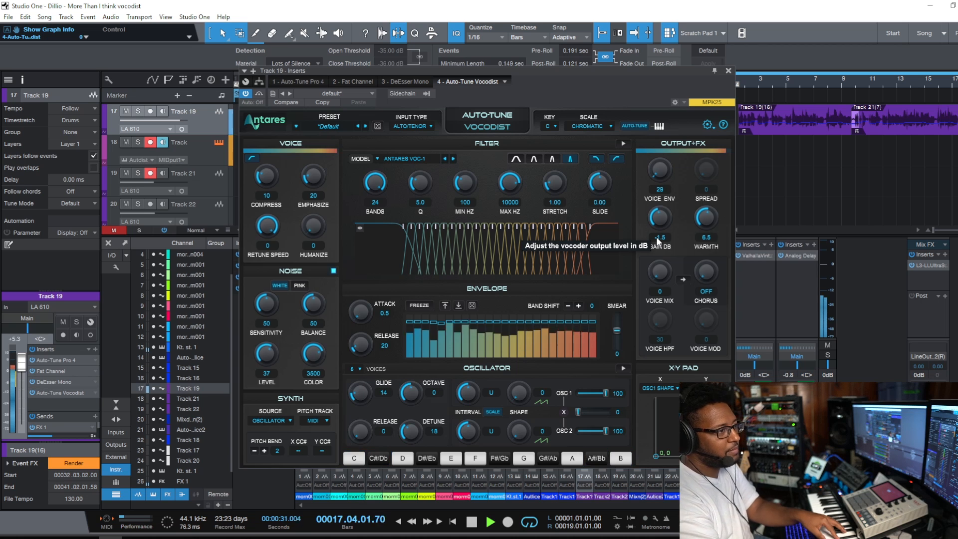
key(space)
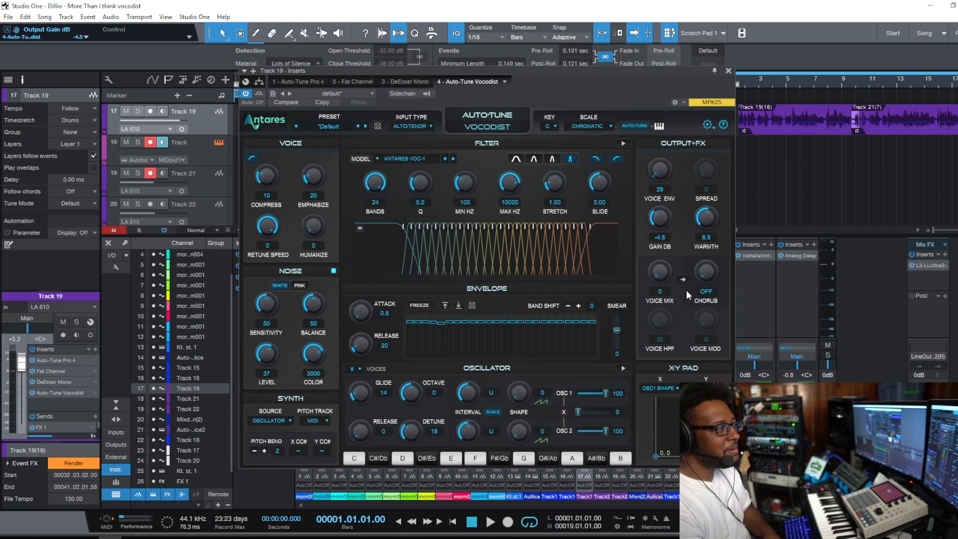
Step: Audition Track 19's vocal from bar 33 with Auto-Tune Vocodist bypassed
click(62, 359)
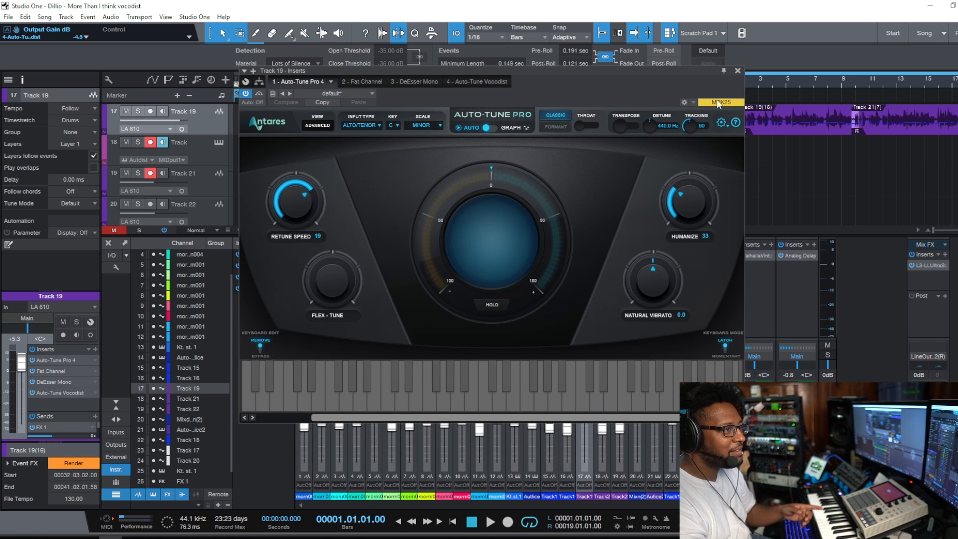
click(738, 71)
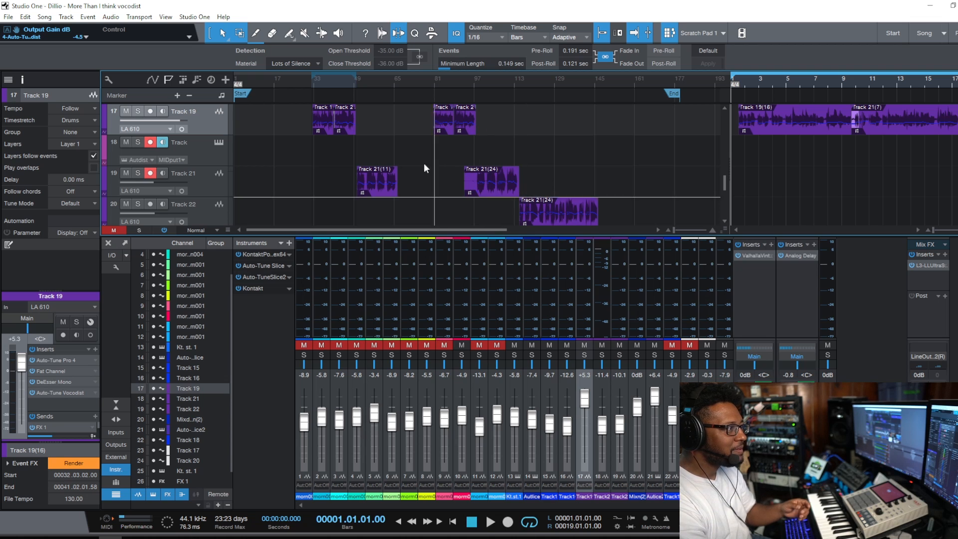
click(315, 80)
click(313, 79)
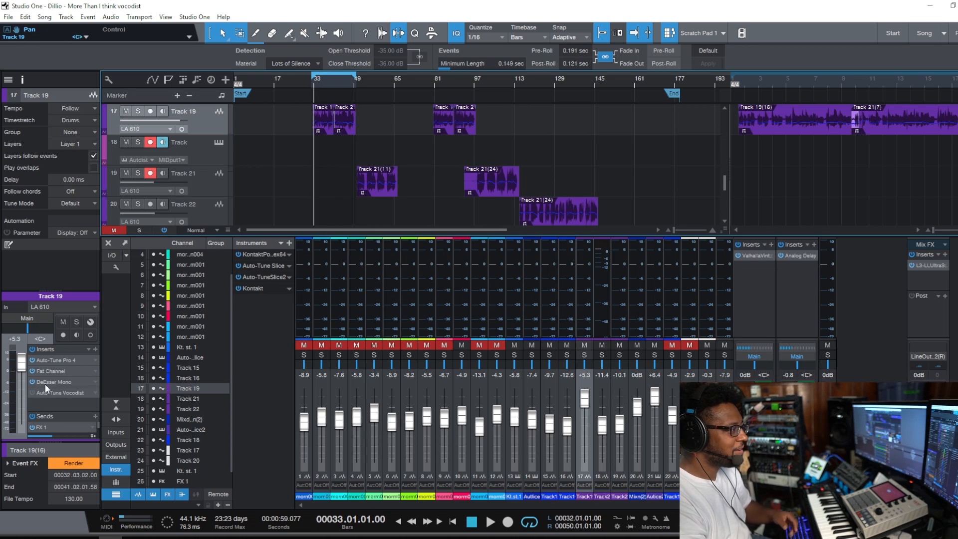
key(space)
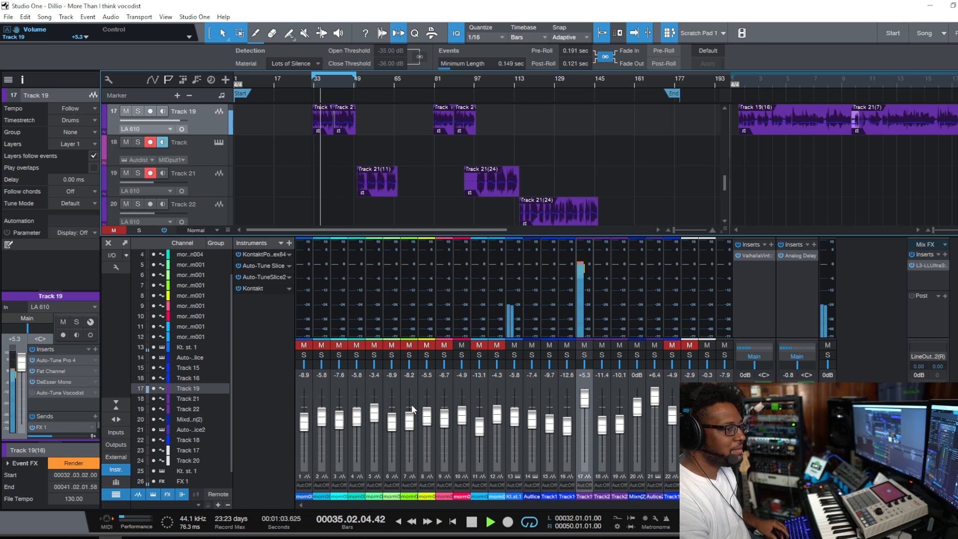
key(space)
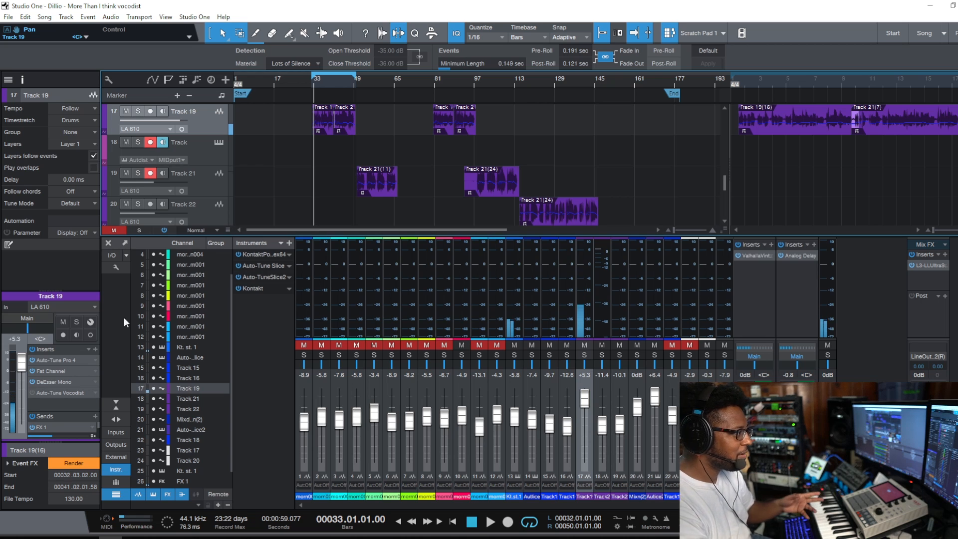
Step: Reactivate and reopen Auto-Tune Vocodist, and raise the voice mix to 61 during playback from bar 33
click(58, 391)
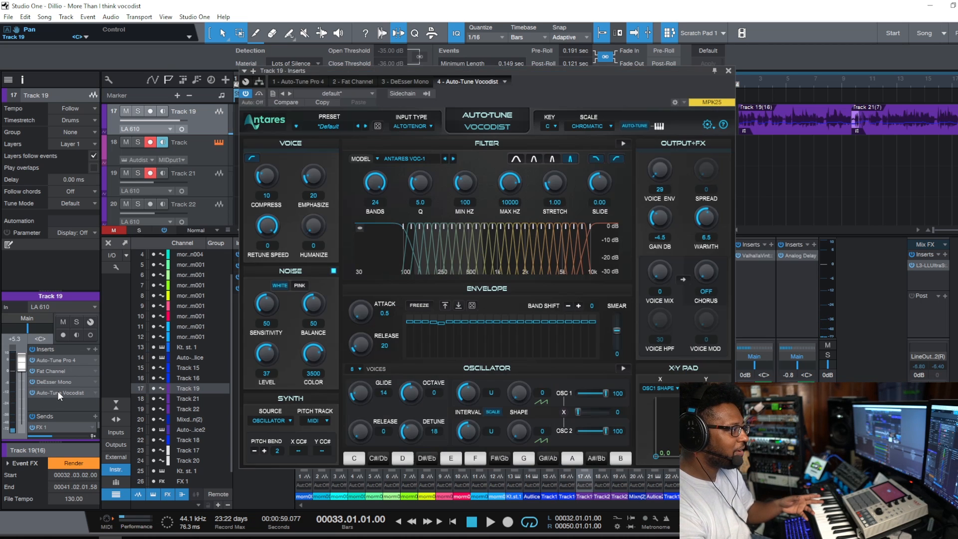
key(space)
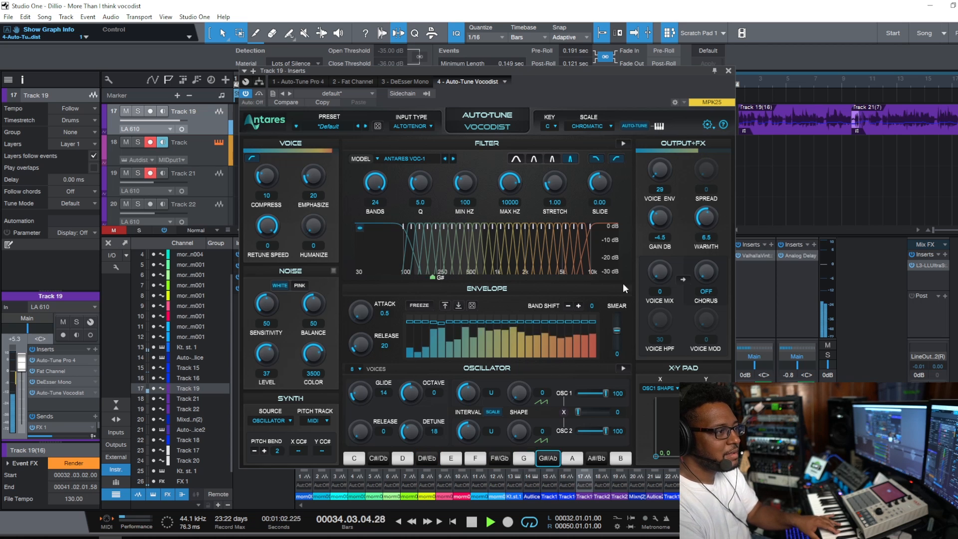
drag(659, 272, 669, 200)
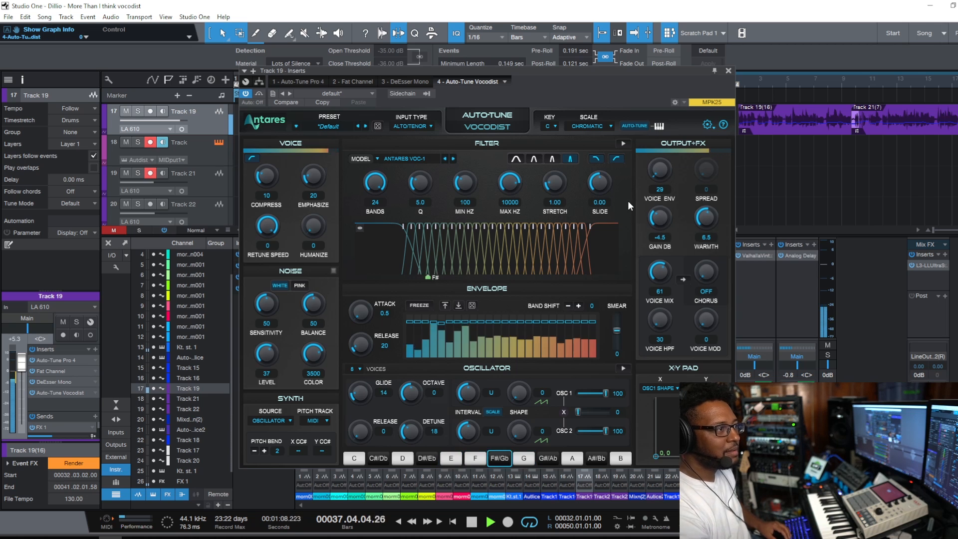
key(space)
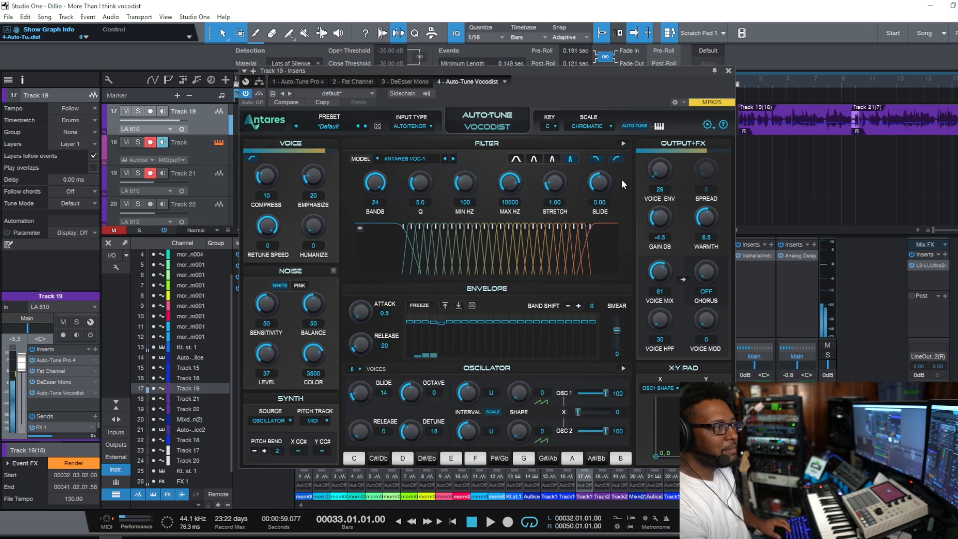
Step: Turn off Vocodist's Auto-Tune pitch correction, audition the vocal and set the voice mix to 73
click(634, 125)
click(634, 126)
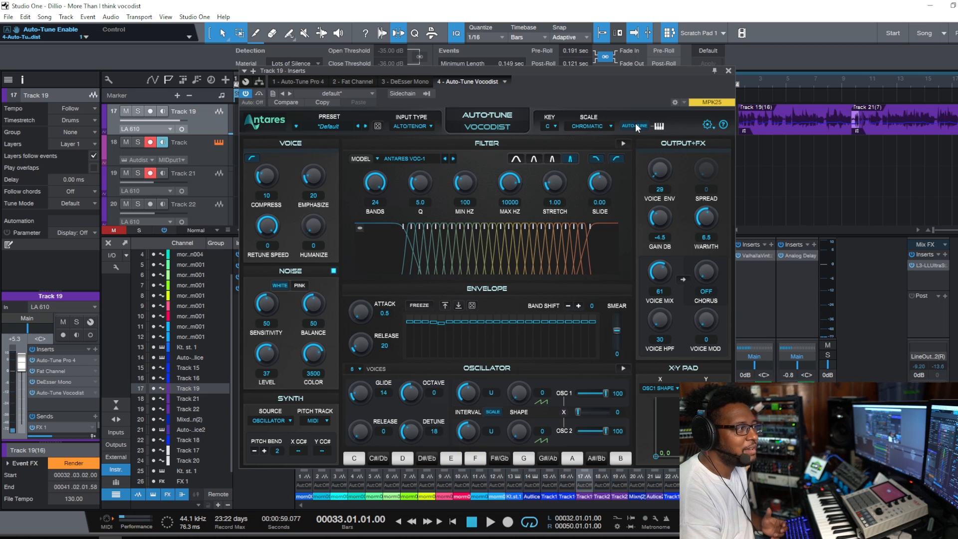
click(636, 125)
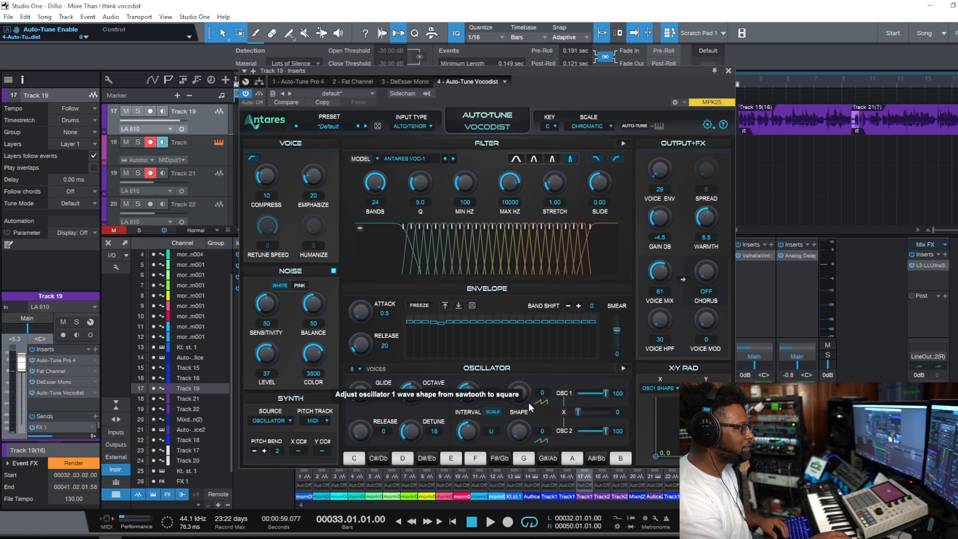
key(space)
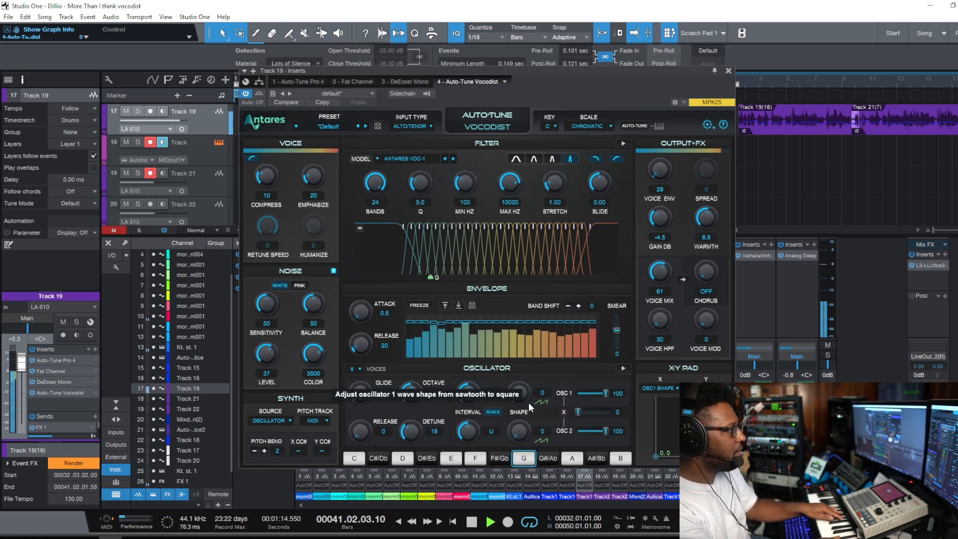
drag(667, 278, 669, 273)
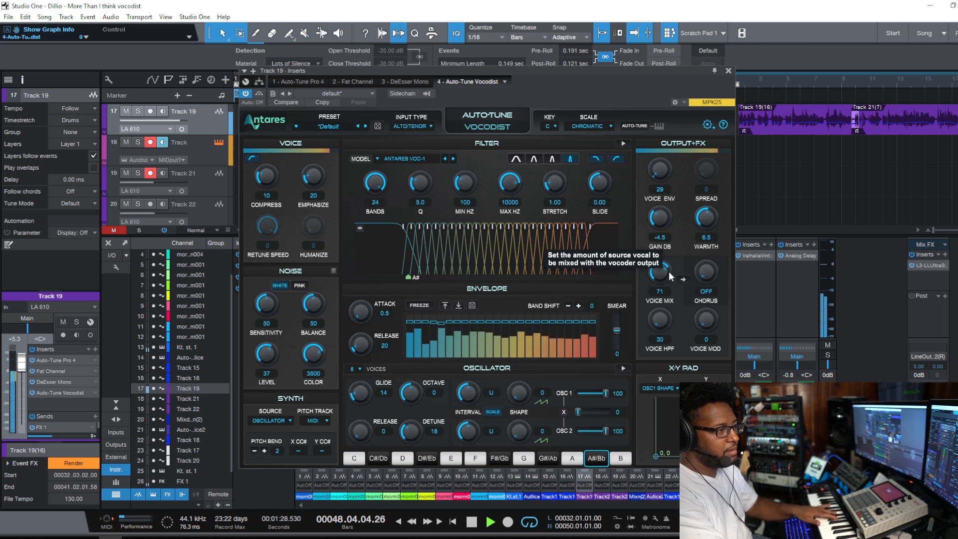
key(space)
mouse_move(671, 276)
mouse_down()
mouse_move(663, 290)
mouse_move(665, 274)
mouse_up()
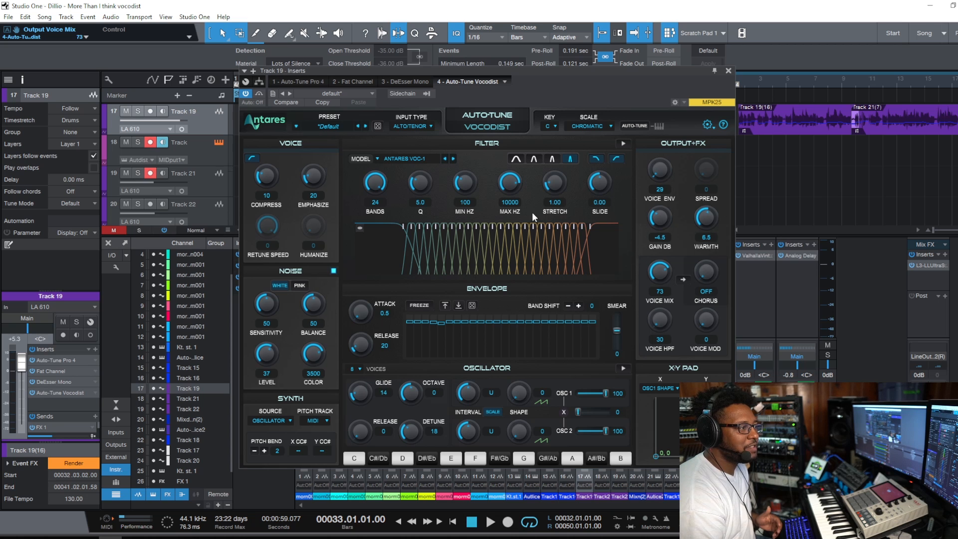
Step: Reduce the filter to 6 bands and set the voice mix to 0
drag(376, 188, 387, 354)
mouse_move(390, 321)
mouse_down()
mouse_move(391, 306)
mouse_move(392, 340)
mouse_up()
drag(659, 272, 663, 345)
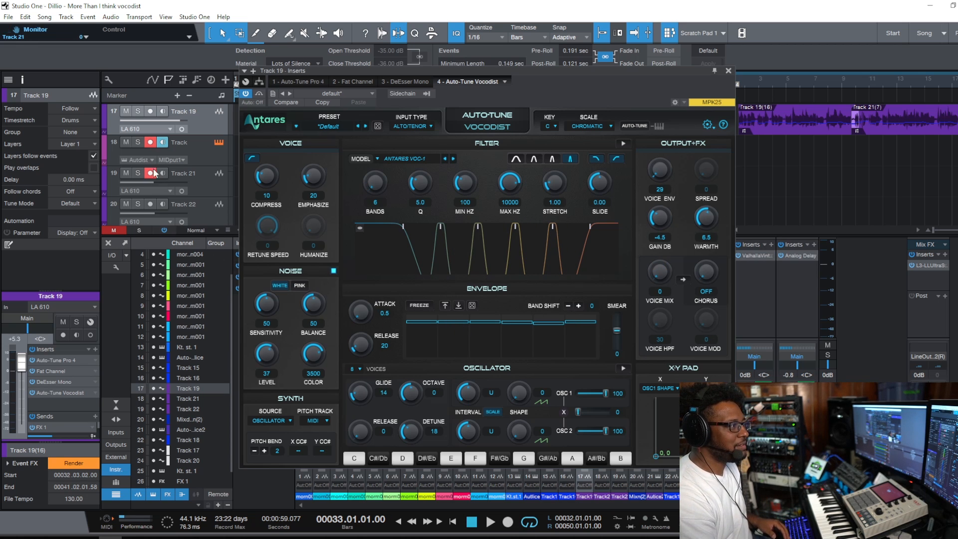
Step: Set the filter Q to 2.0 while auditioning the vocal from bar 33
key(space)
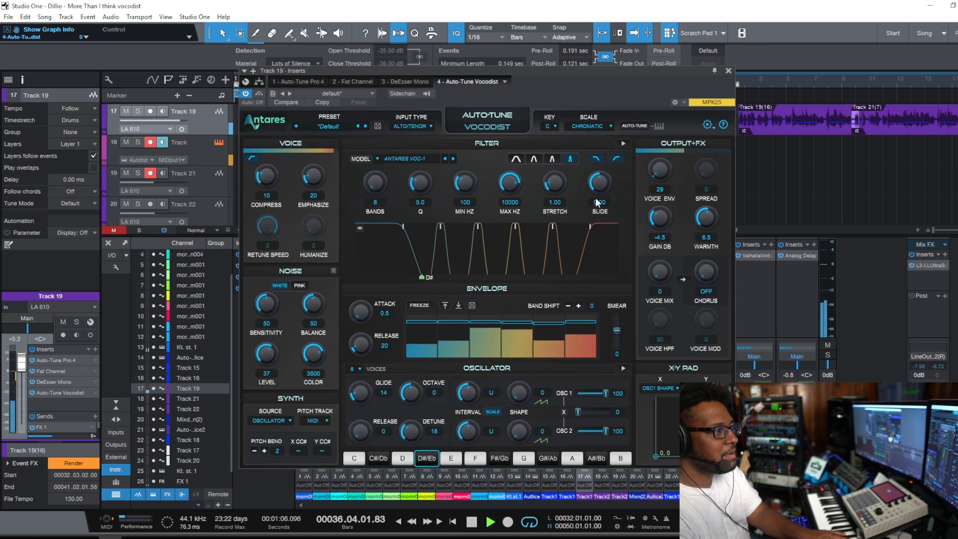
drag(420, 186, 417, 237)
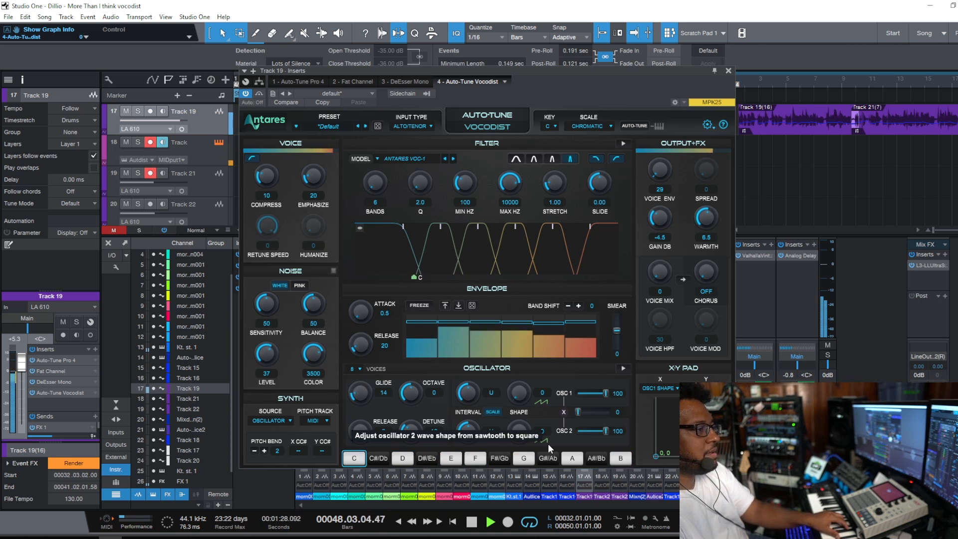
key(space)
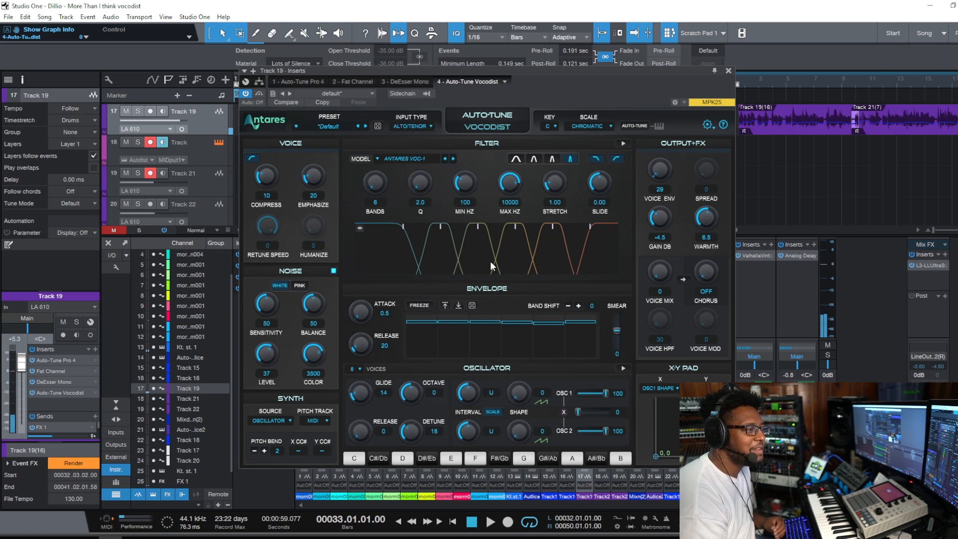